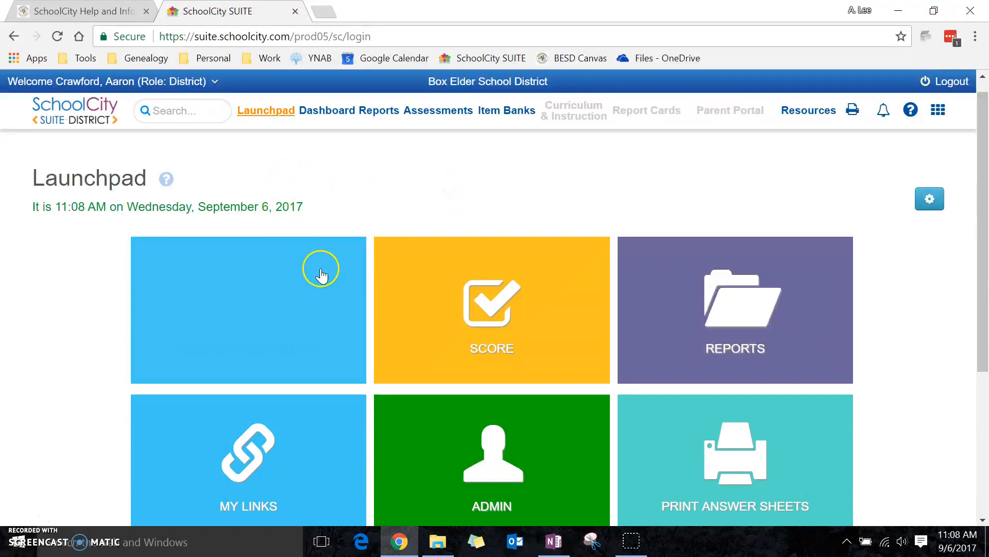
- Find the 2017-2018 Item Bank Sample among the district assessments and open its answer sheet printing page
click(436, 118)
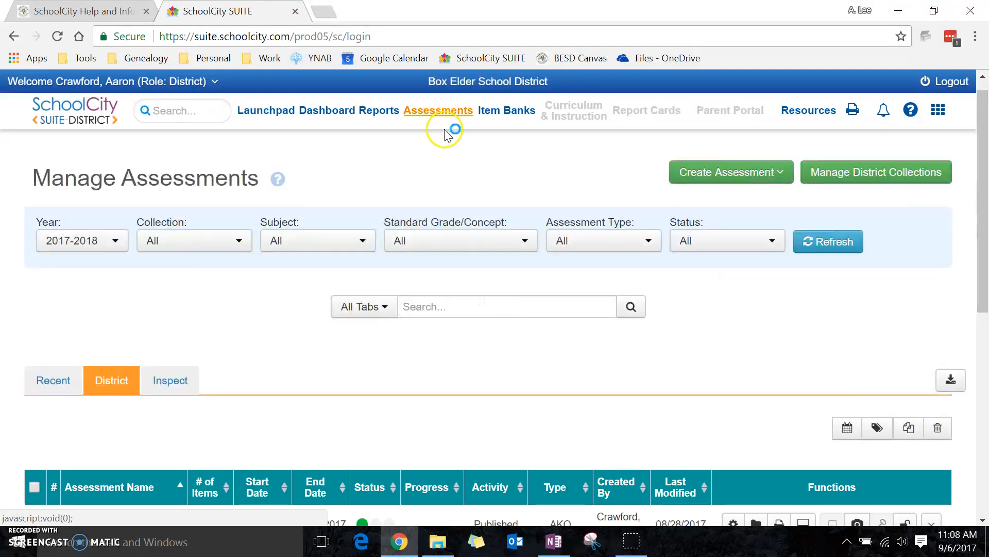
scroll(509, 317, down, 7)
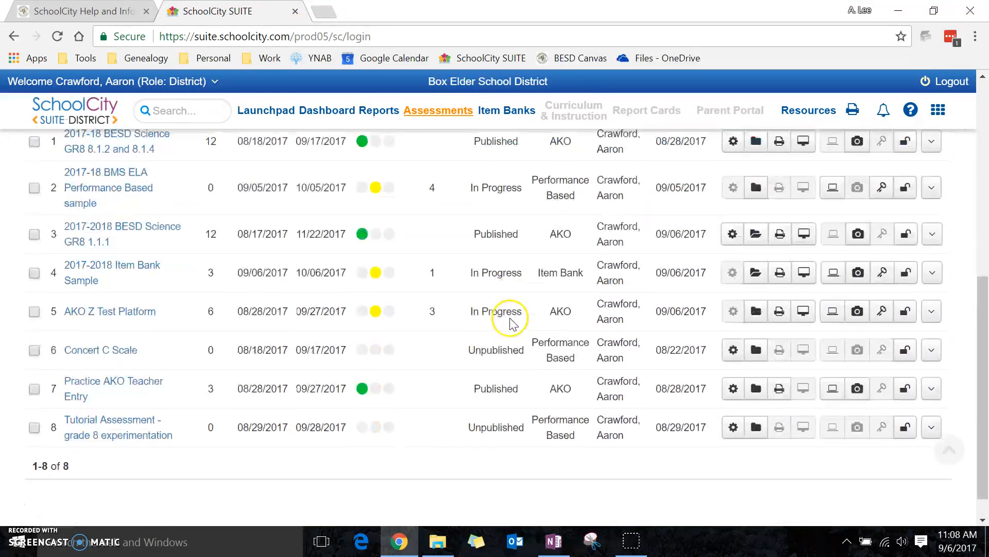
scroll(499, 274, up, 1)
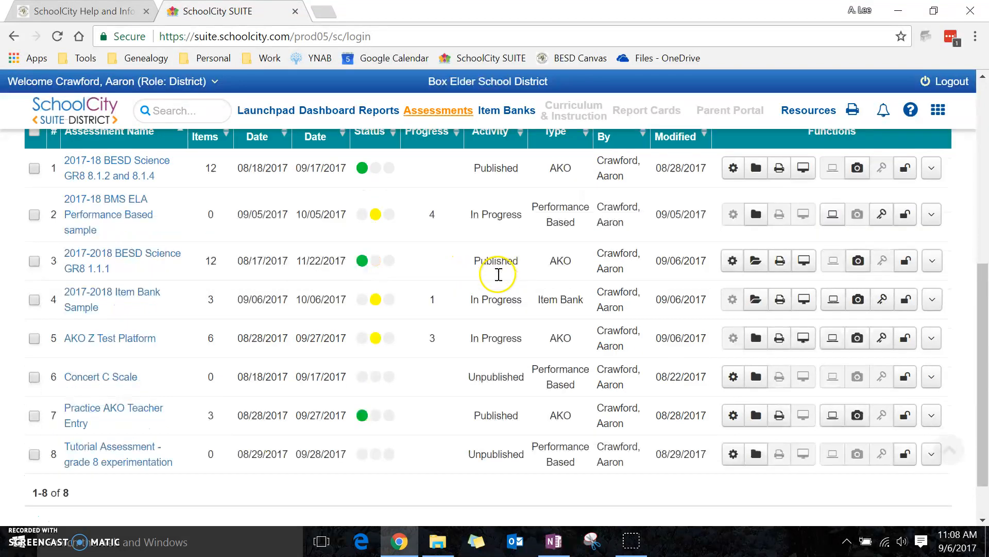
scroll(499, 274, up, 7)
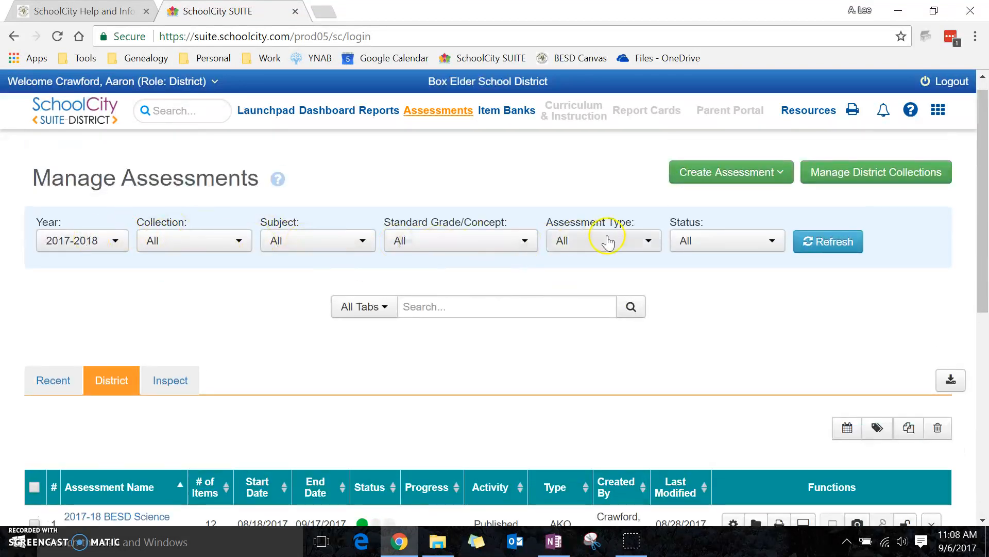
scroll(552, 305, down, 7)
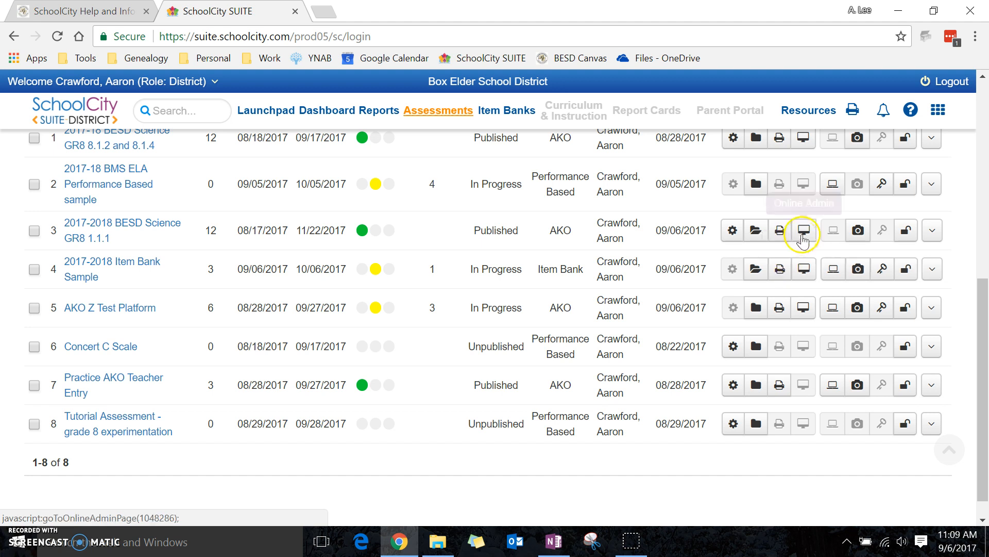
click(774, 269)
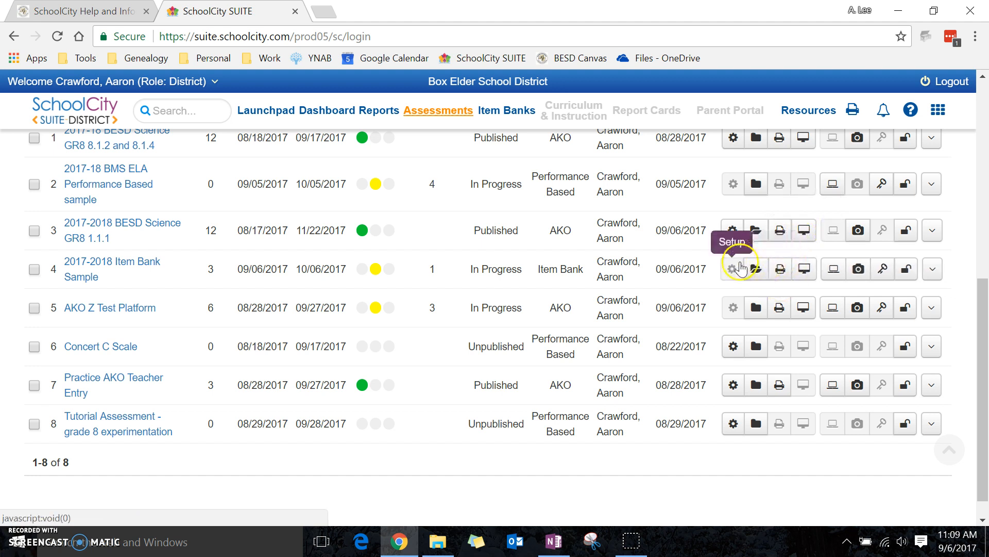
click(779, 269)
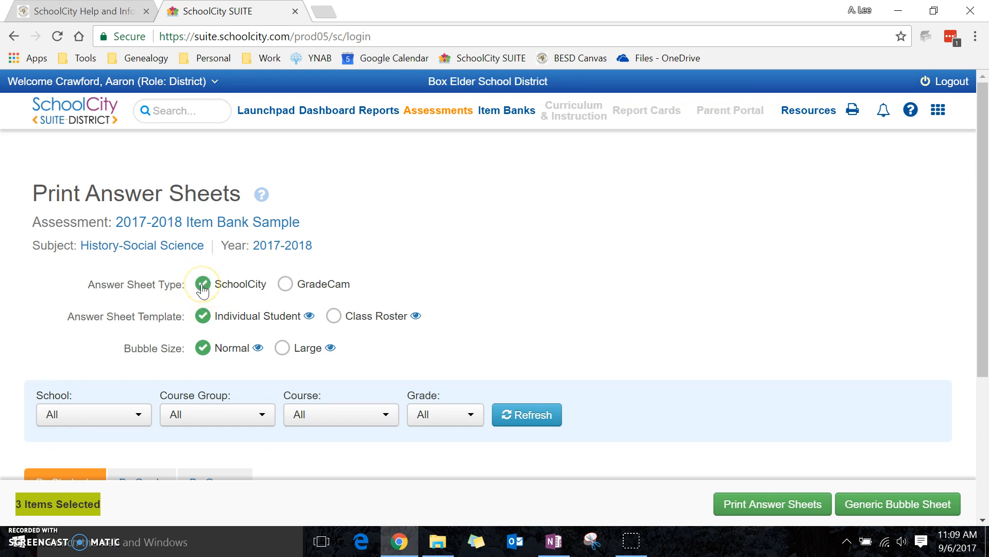
- Choose GradeCam answer sheets and select all students in the eighth-grade test teacher's Unscheduled (Period 0, Section 0) class under Z TEST PLATFORM ONLY
click(285, 284)
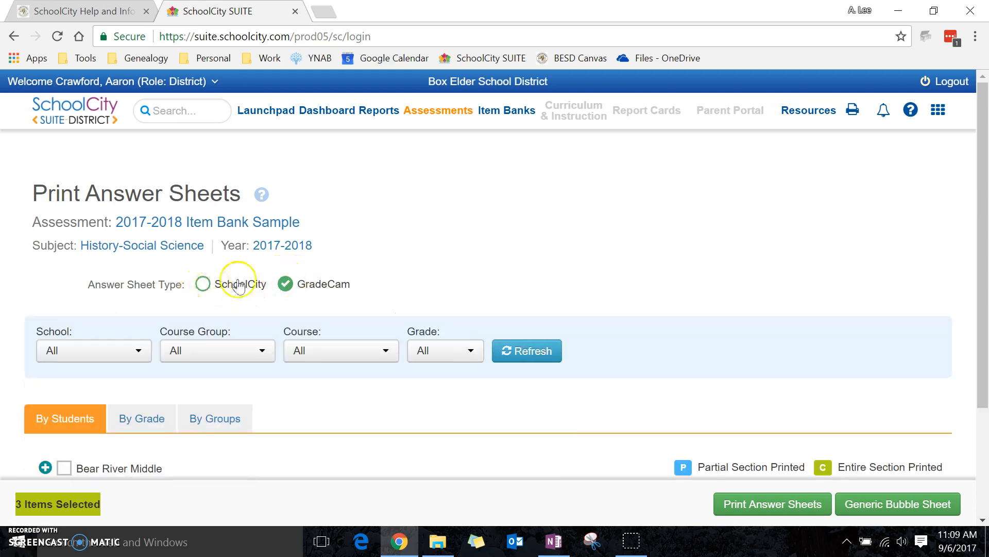
scroll(464, 227, down, 3)
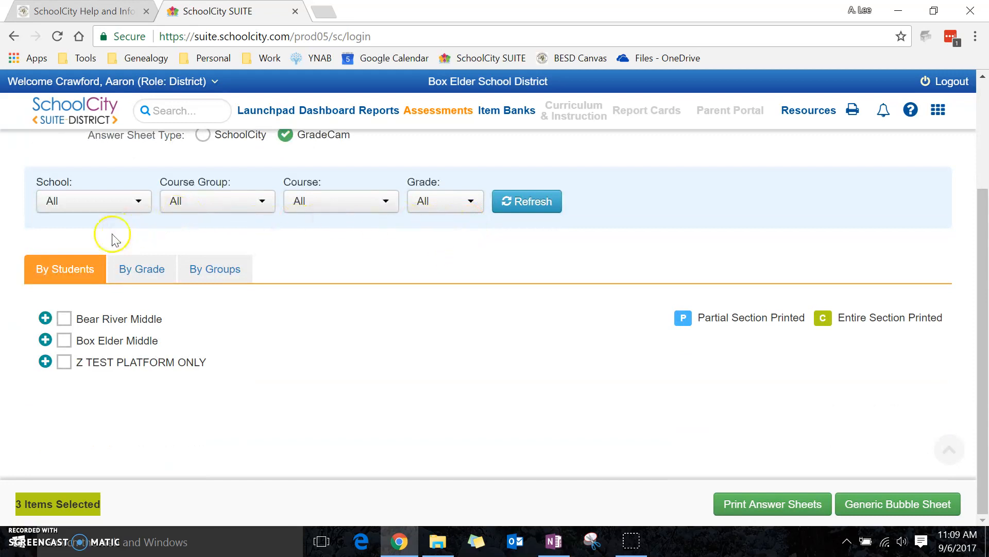
click(45, 363)
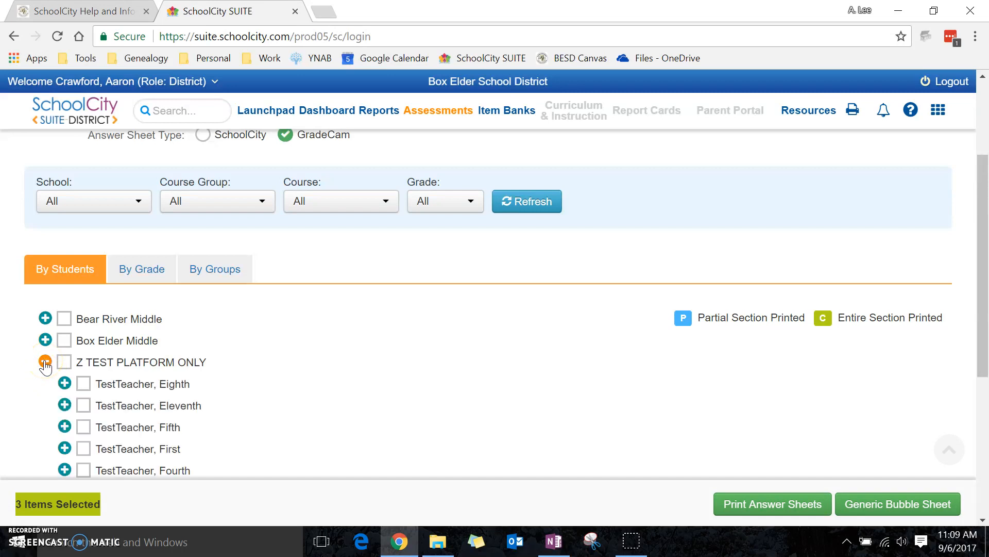
click(65, 383)
scroll(265, 334, down, 2)
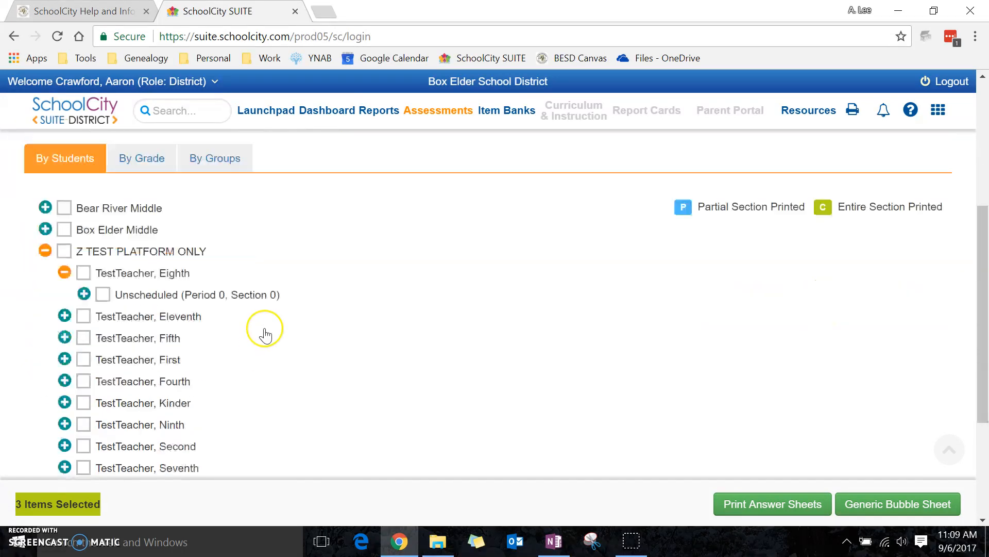
click(83, 251)
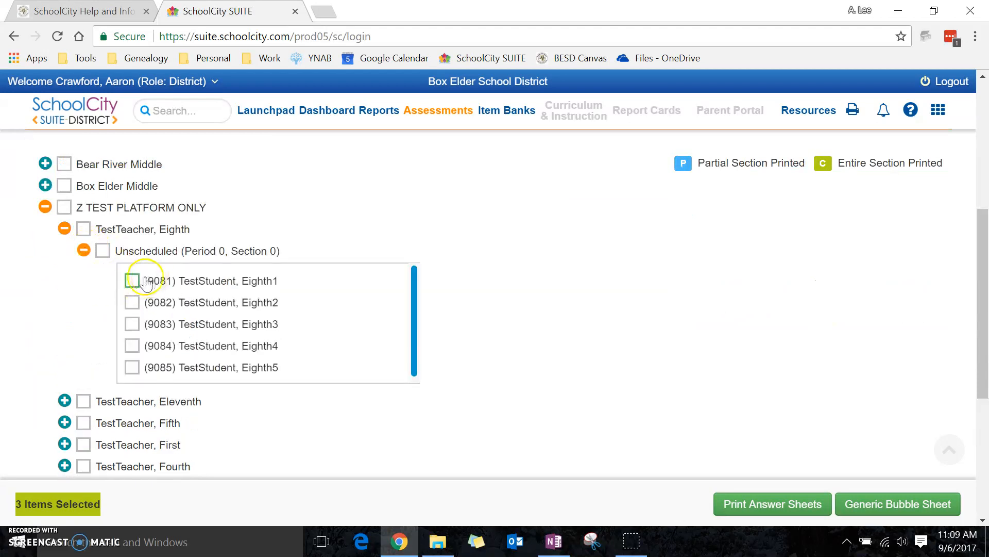
click(102, 251)
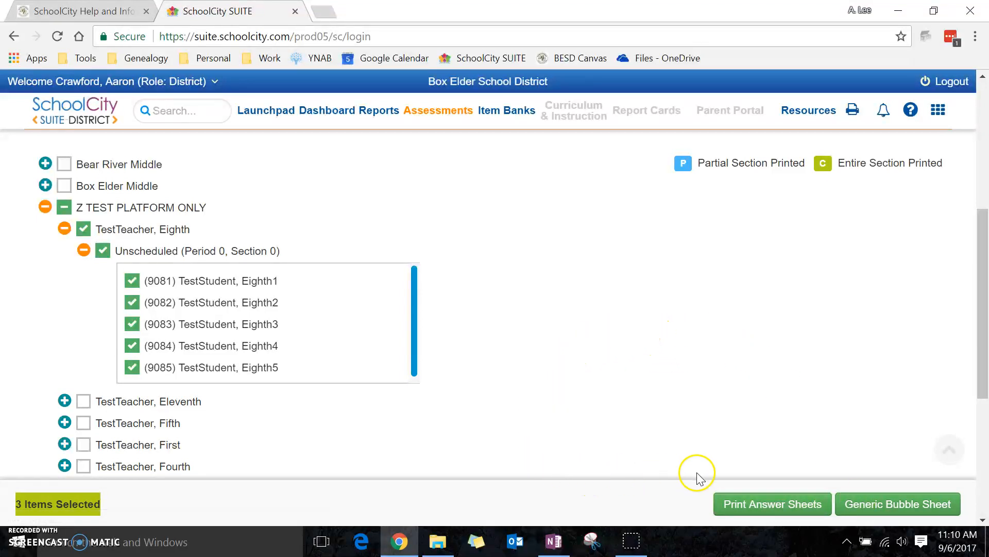
- Generate the printable answer sheets for the selected students, check the student name on the first sheet, and close the preview
click(751, 504)
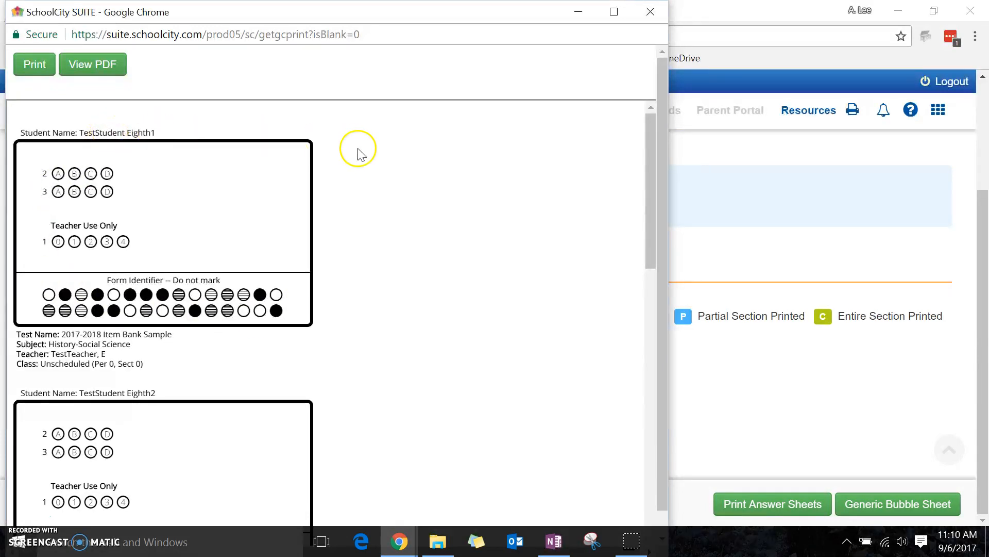
drag(80, 136, 165, 133)
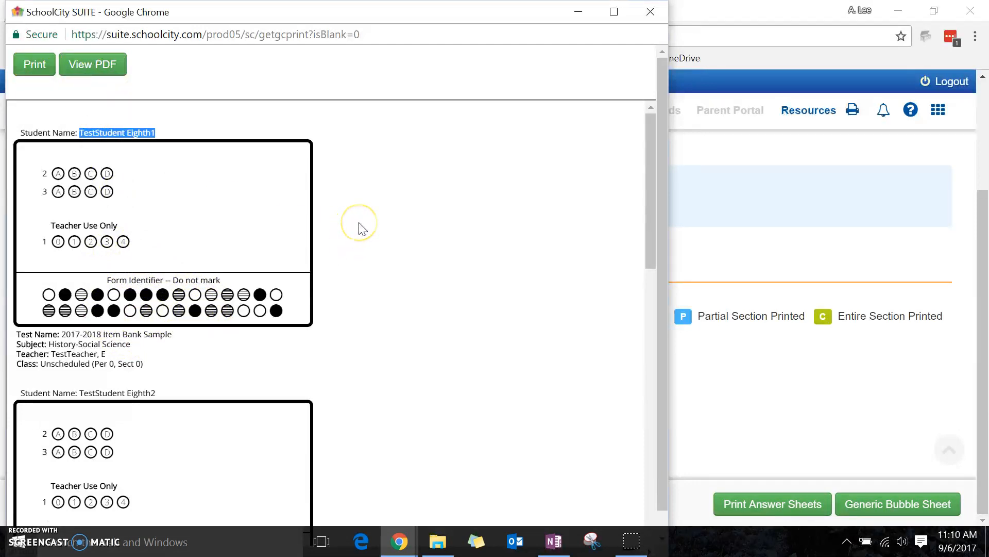
click(650, 12)
scroll(490, 287, up, 4)
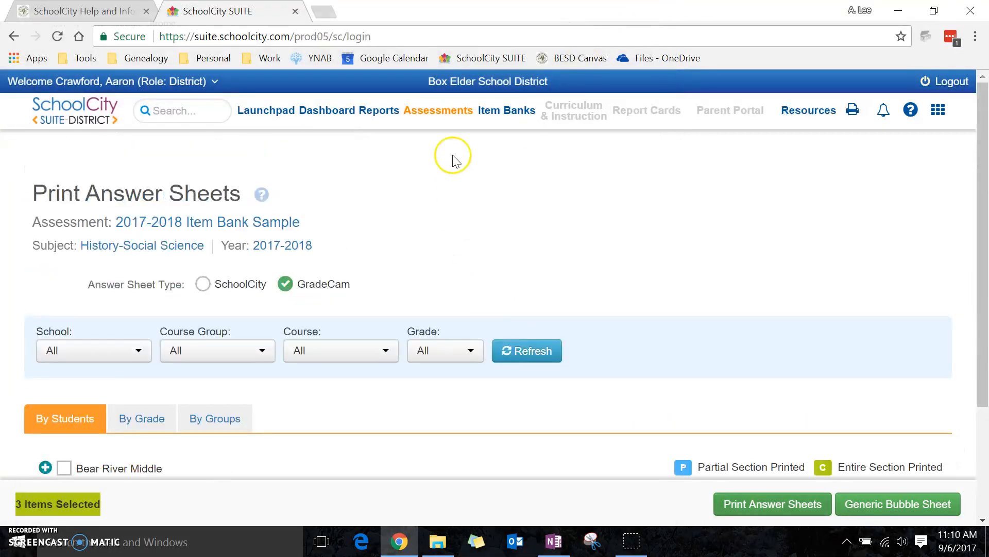
- From the Launchpad, open document camera scanning for the 2017-2018 Item Bank Sample assessment
click(250, 112)
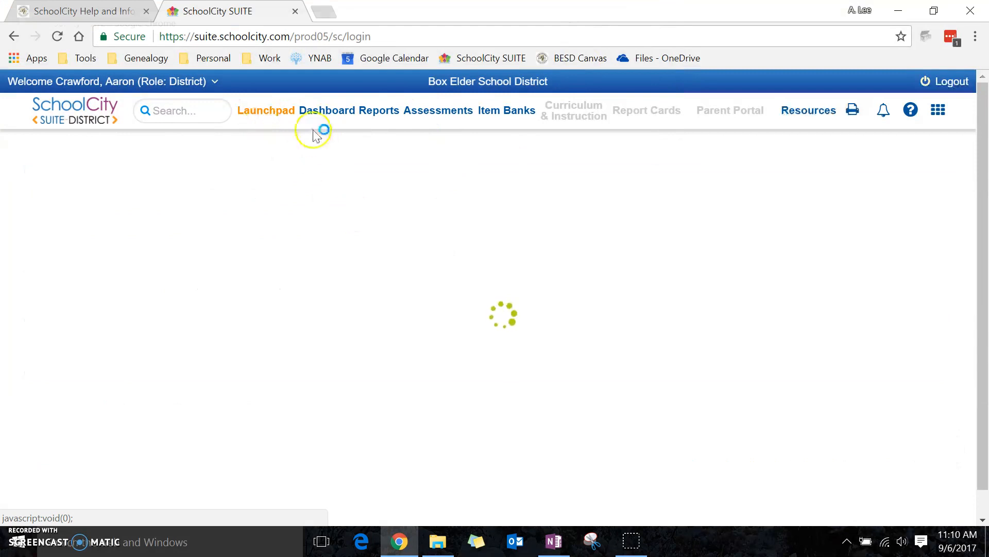
click(425, 311)
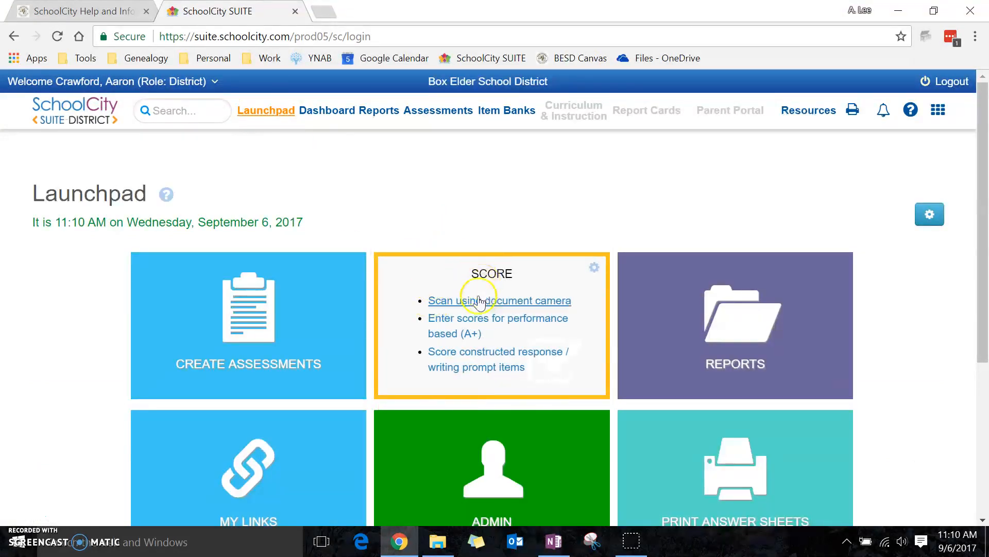
click(480, 298)
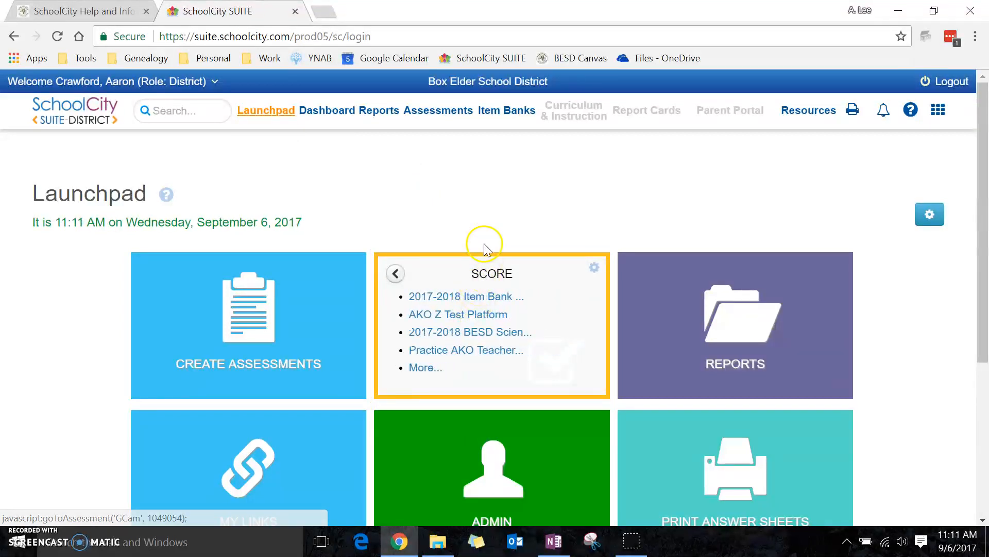
click(463, 305)
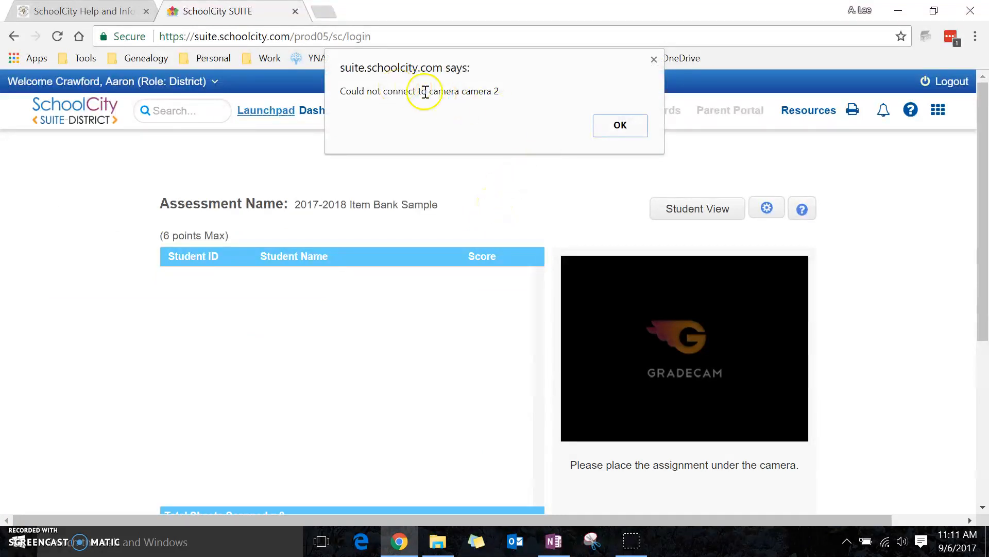
click(620, 126)
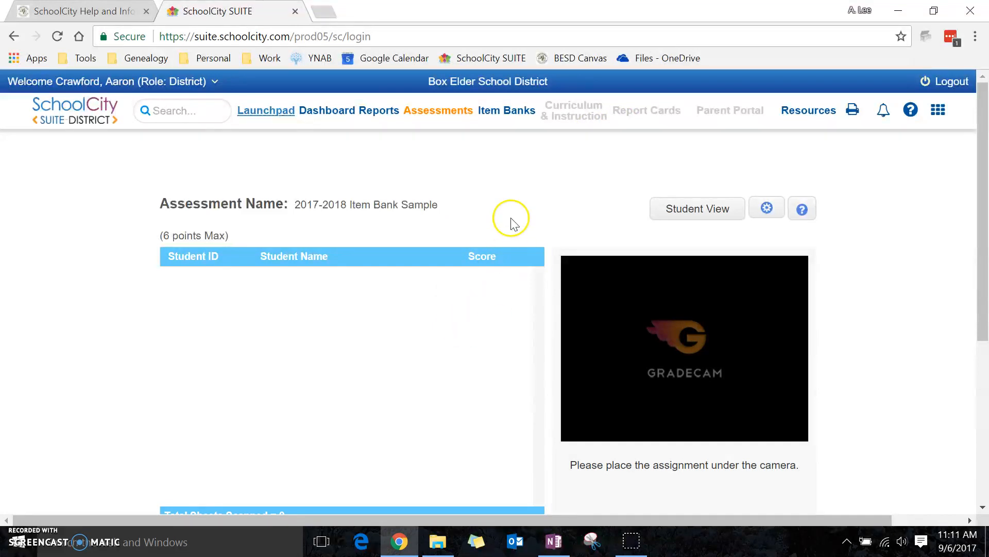
- Apply Integrated Webcam as the scanning camera in the camera settings
scroll(510, 220, down, 1)
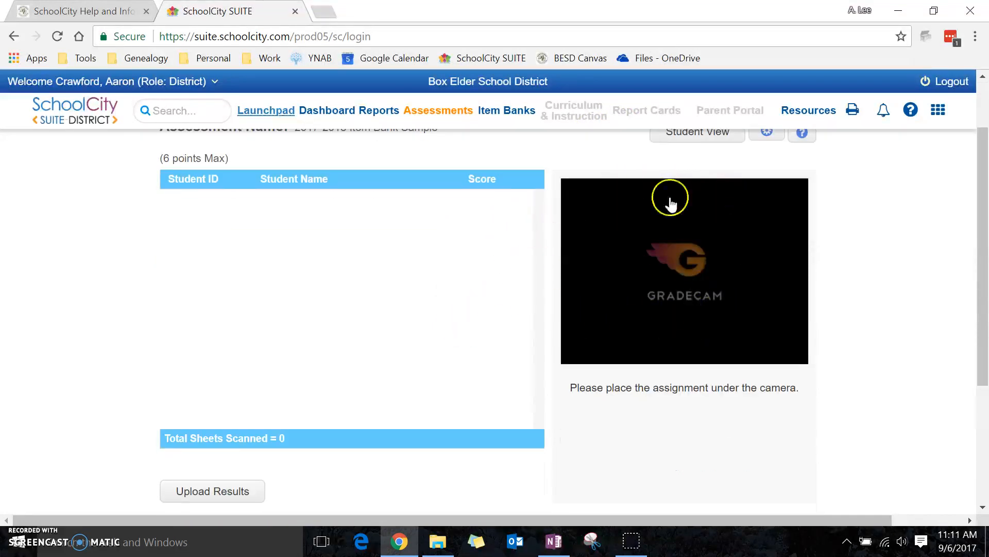
scroll(652, 275, up, 1)
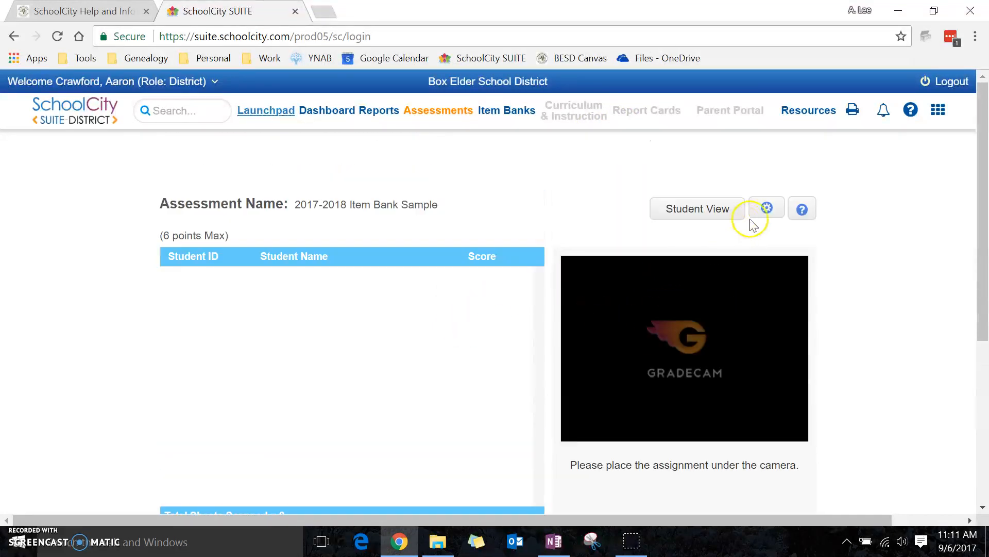
click(766, 208)
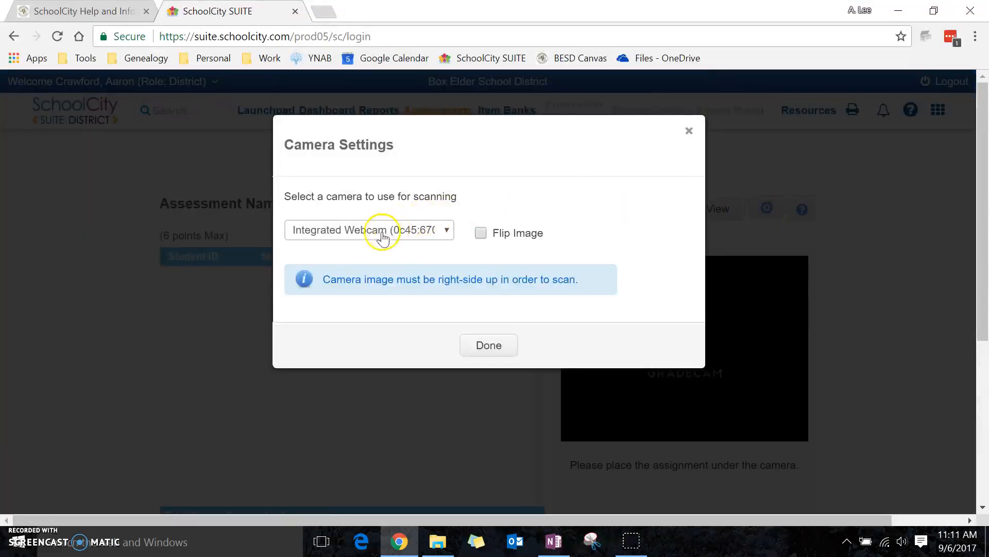
click(489, 343)
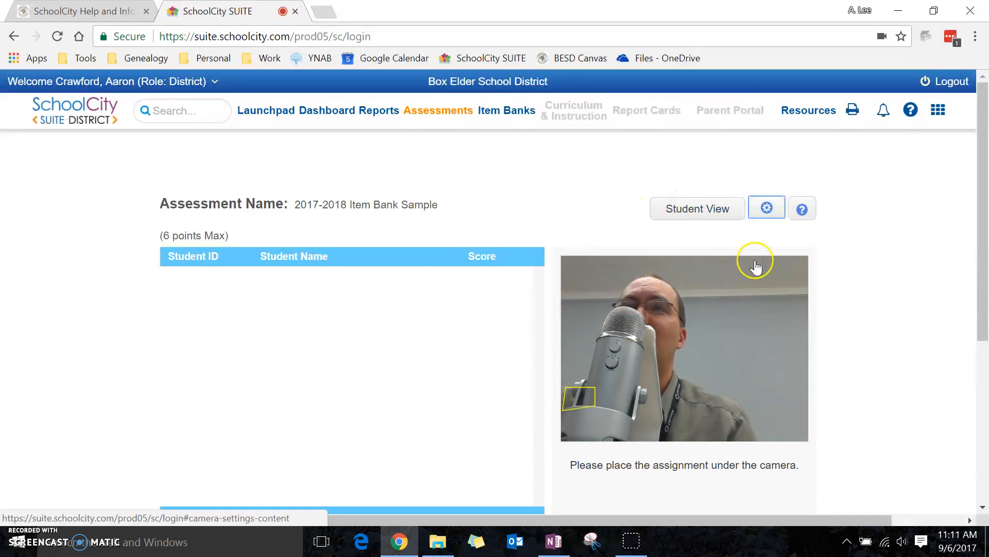
- Examine the scanning page's student score list, camera preview and the option for uploading the scanned results
scroll(552, 285, down, 1)
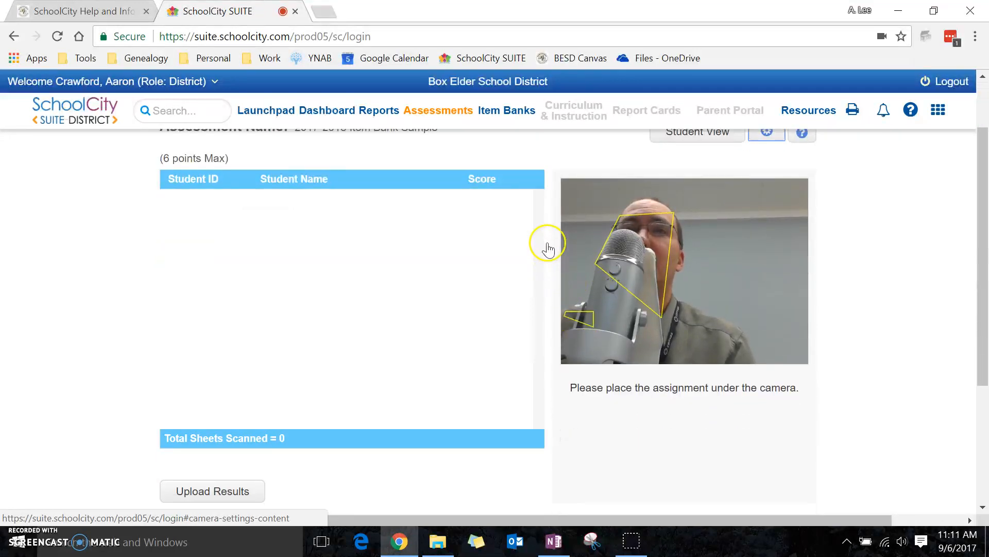
scroll(532, 262, down, 1)
scroll(533, 268, up, 1)
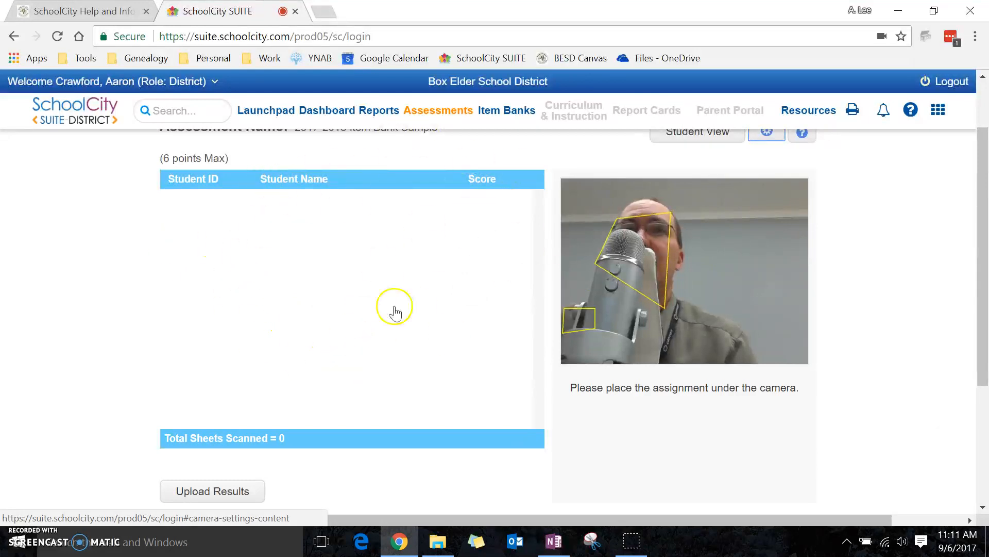
scroll(433, 268, down, 3)
scroll(361, 319, down, 1)
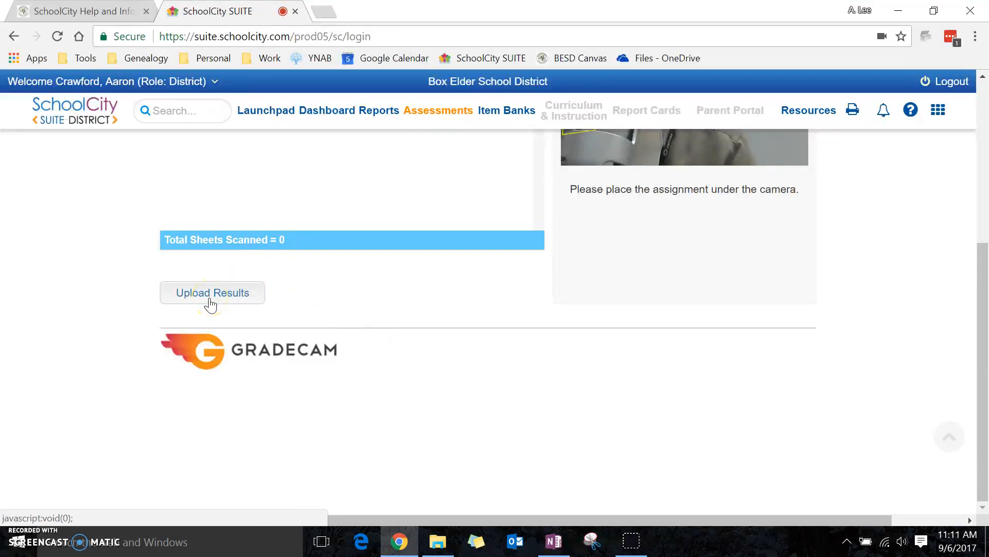
click(414, 291)
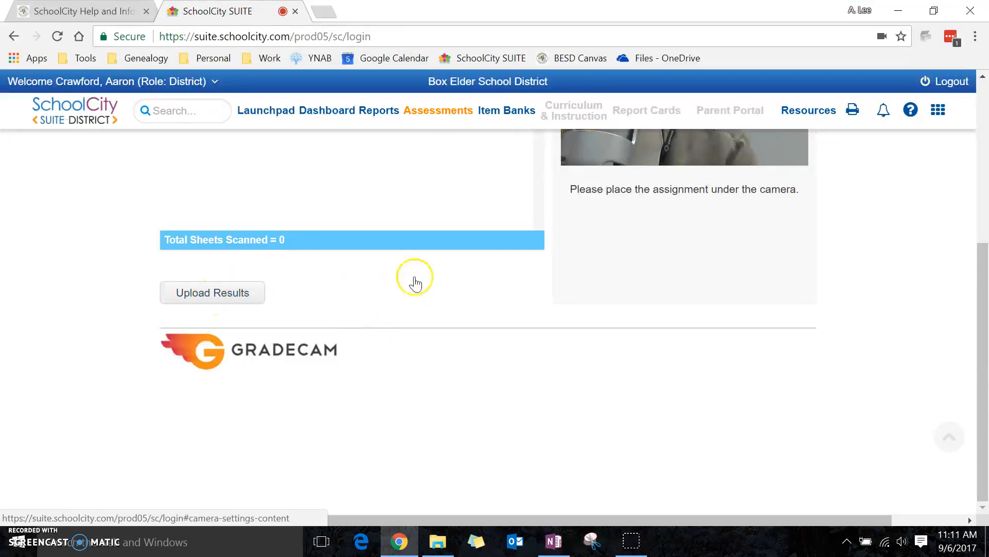
click(248, 316)
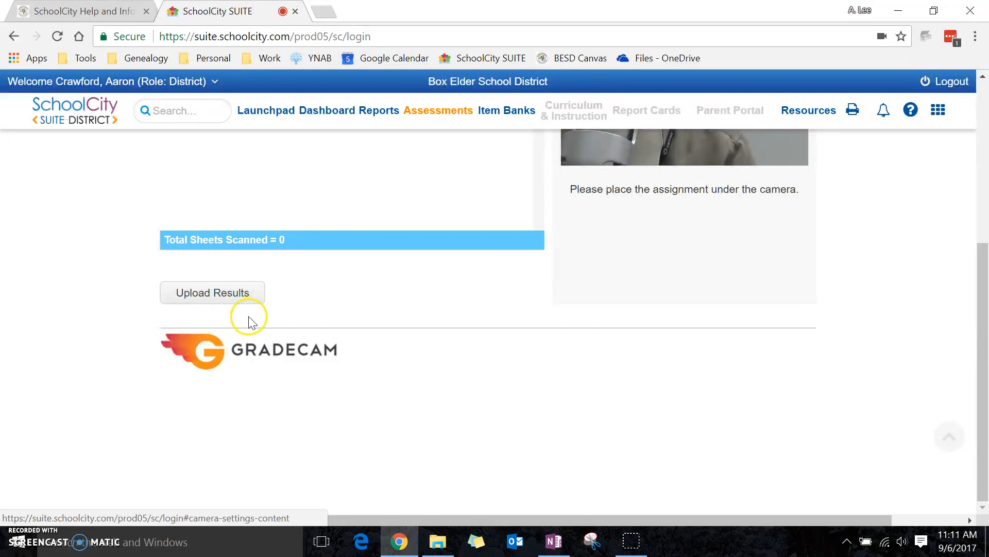